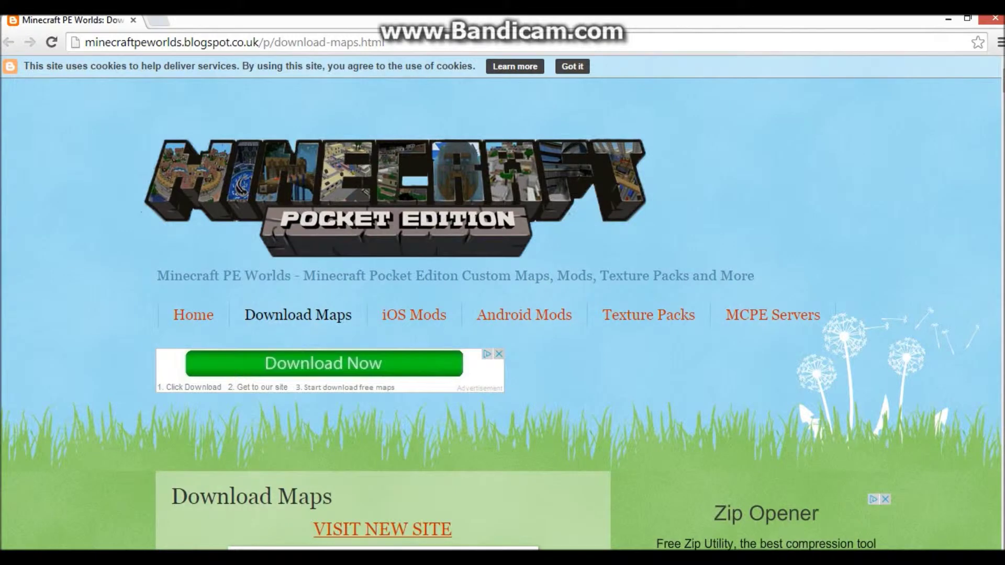
- Look through the custom map listings on the Download Maps page, staying on the Minecraft PE Worlds site
{"action": "scroll", "coordinate": [414, 271], "scroll_direction": "down", "scroll_amount": 2}
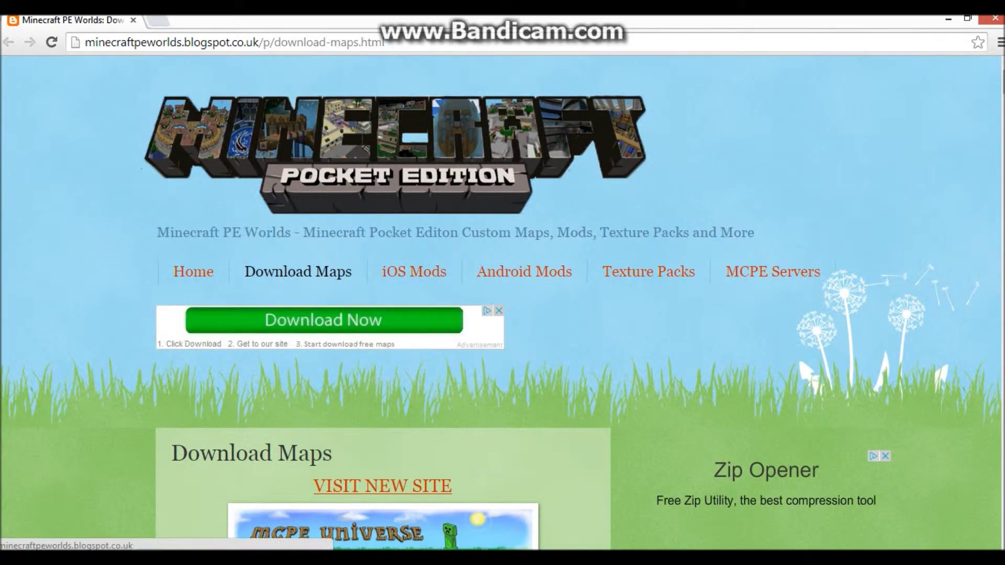
{"action": "scroll", "coordinate": [324, 340], "scroll_direction": "down", "scroll_amount": 4}
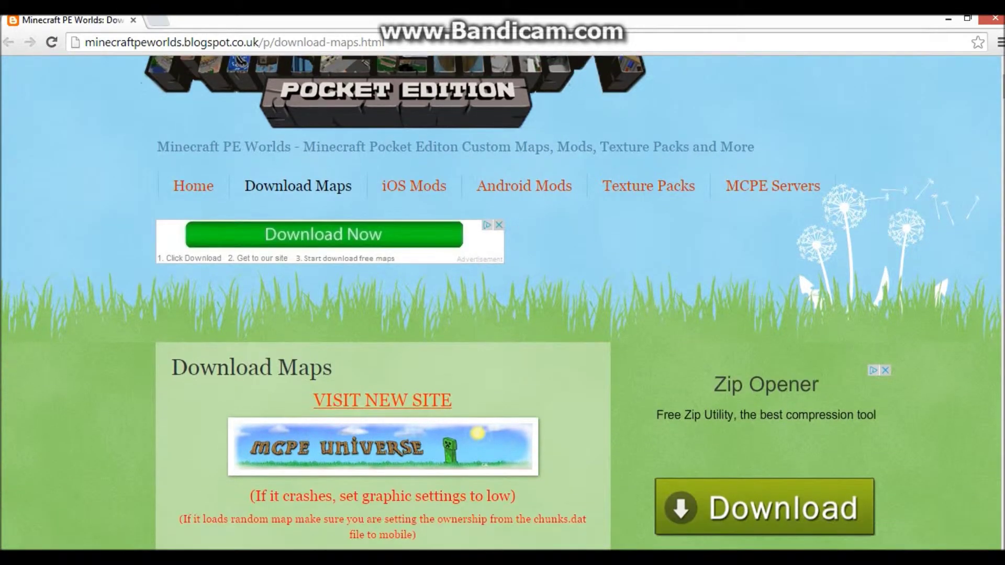
{"action": "scroll", "coordinate": [382, 367], "scroll_direction": "down", "scroll_amount": 12}
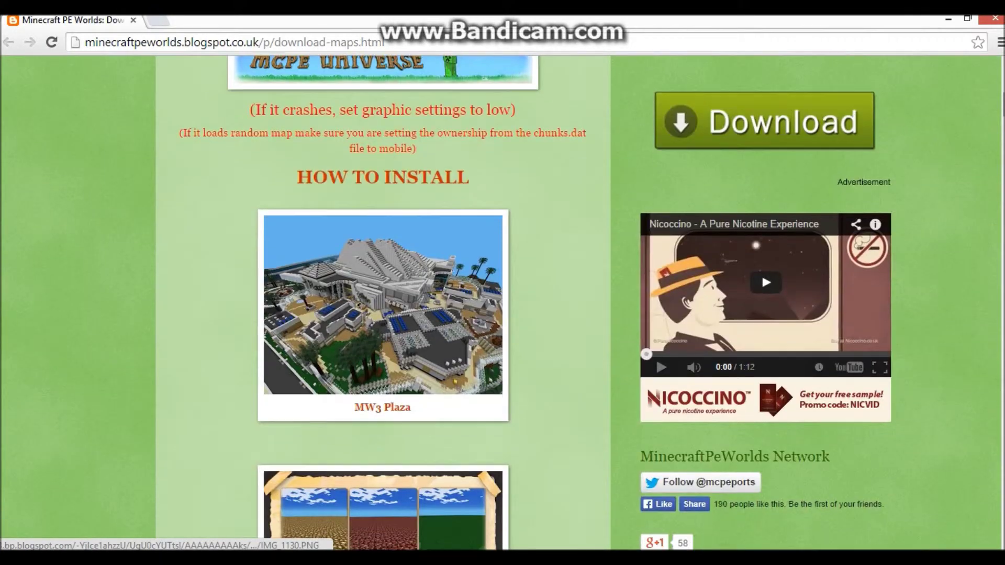
{"action": "scroll", "coordinate": [382, 445], "scroll_direction": "down", "scroll_amount": 3}
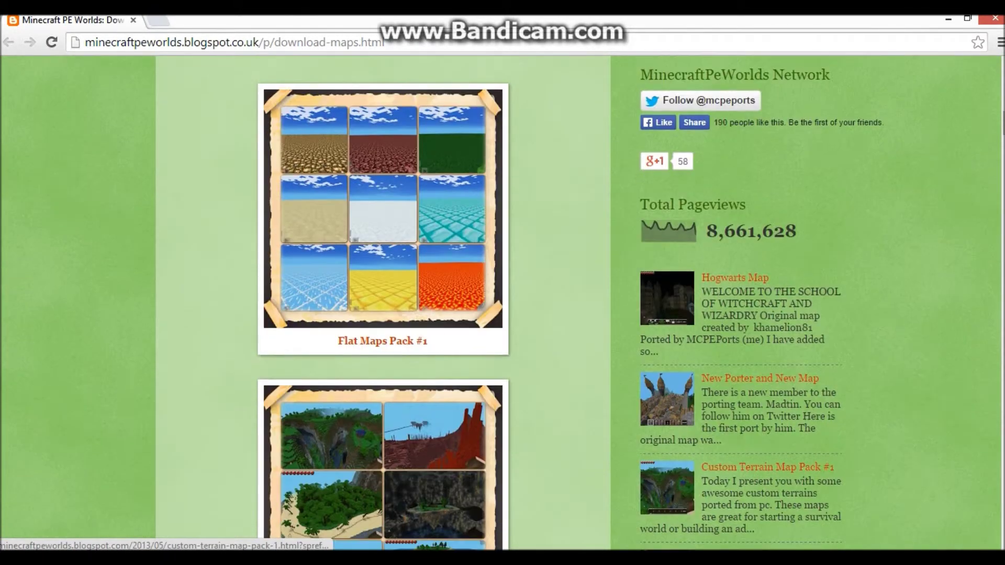
{"action": "scroll", "coordinate": [382, 430], "scroll_direction": "up", "scroll_amount": 1}
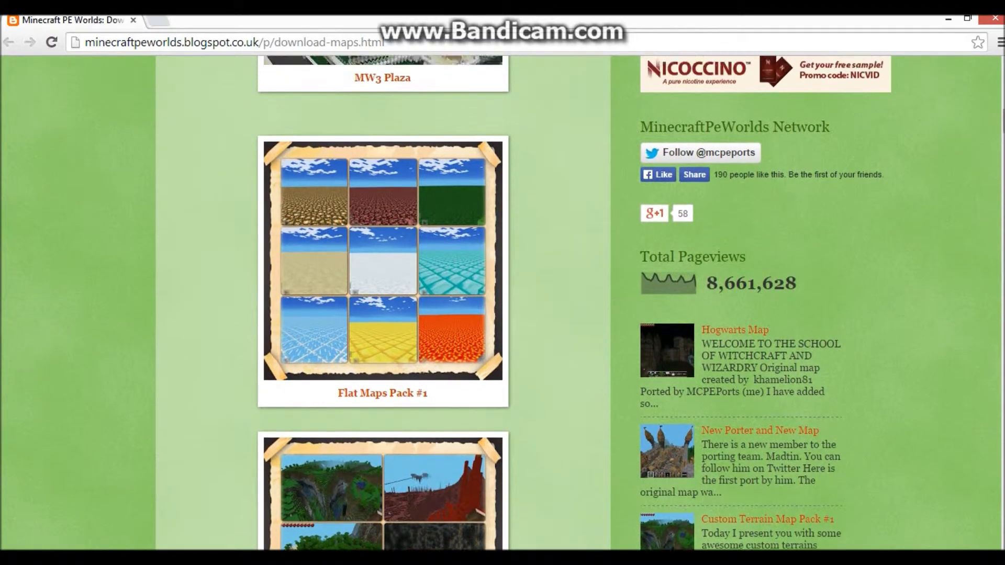
{"action": "scroll", "coordinate": [382, 367], "scroll_direction": "down", "scroll_amount": 14}
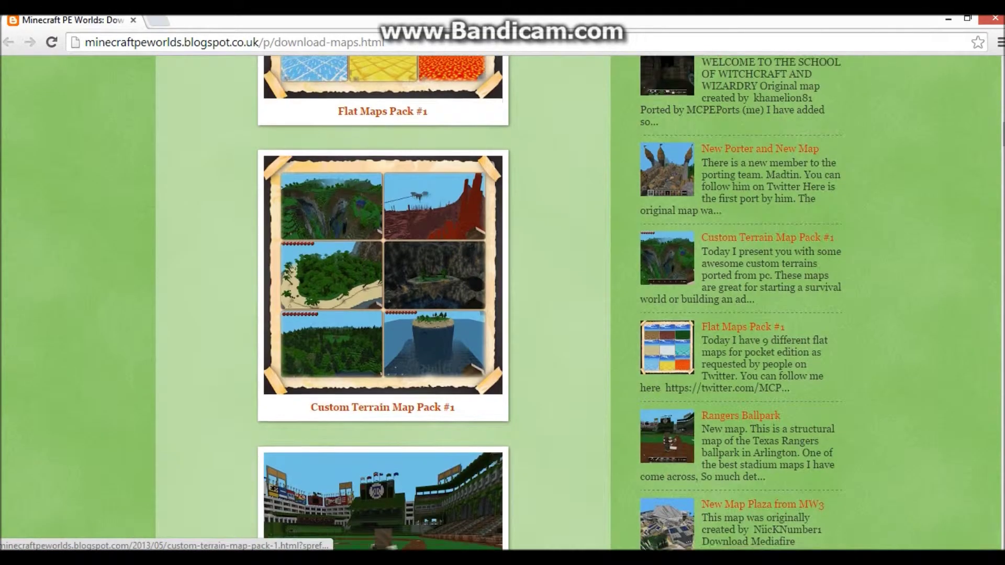
{"action": "scroll", "coordinate": [382, 304], "scroll_direction": "up", "scroll_amount": 4}
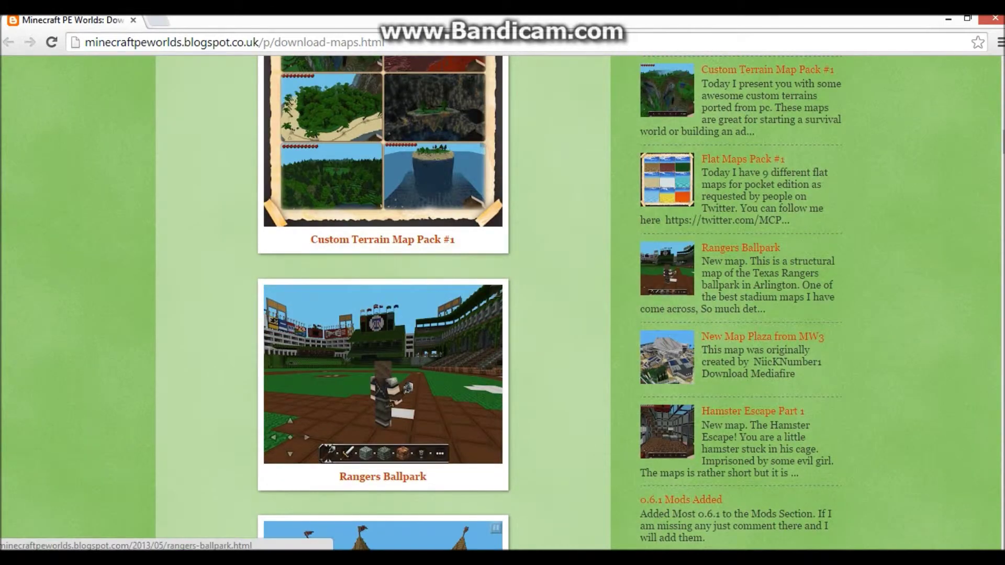
{"action": "scroll", "coordinate": [382, 304], "scroll_direction": "down", "scroll_amount": 10}
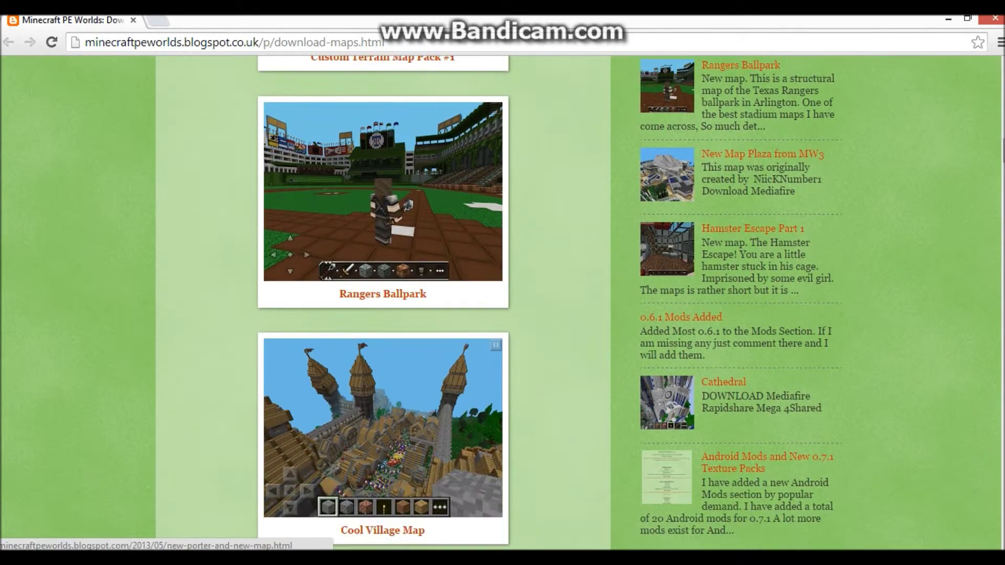
{"action": "scroll", "coordinate": [382, 303], "scroll_direction": "down", "scroll_amount": 11}
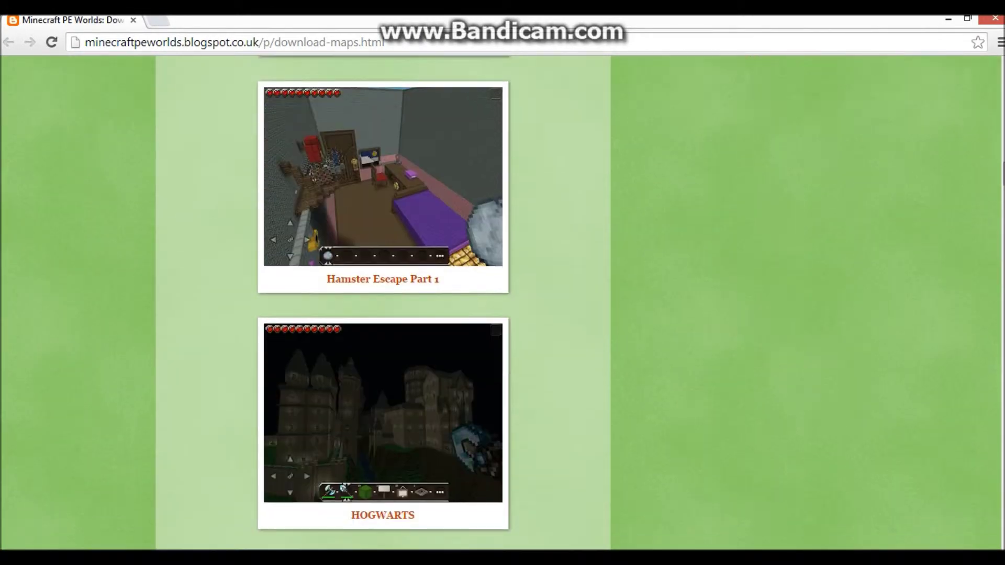
{"action": "scroll", "coordinate": [382, 304], "scroll_direction": "down", "scroll_amount": 10}
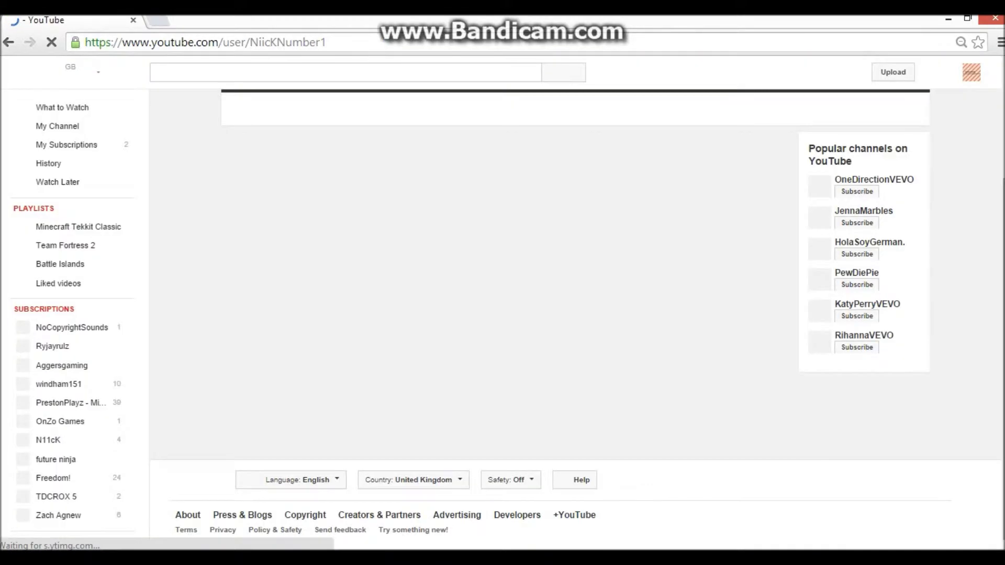
{"action": "key", "text": "alt+Left"}
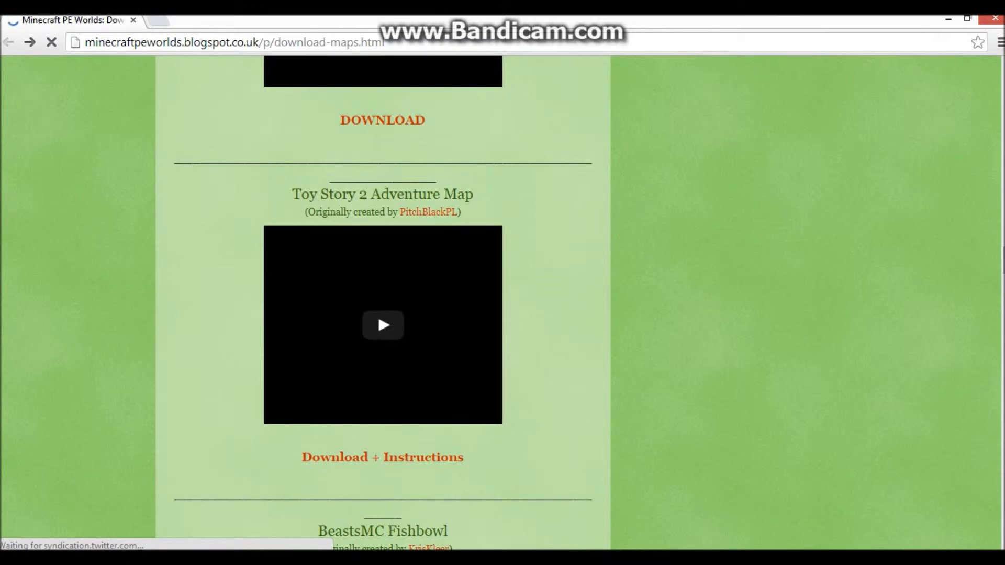
{"action": "scroll", "coordinate": [382, 304], "scroll_direction": "down", "scroll_amount": 8}
- Browse the remaining map listings and open the Skyrim Dragonsreach map page in a new tab
{"action": "scroll", "coordinate": [383, 303], "scroll_direction": "down", "scroll_amount": 12}
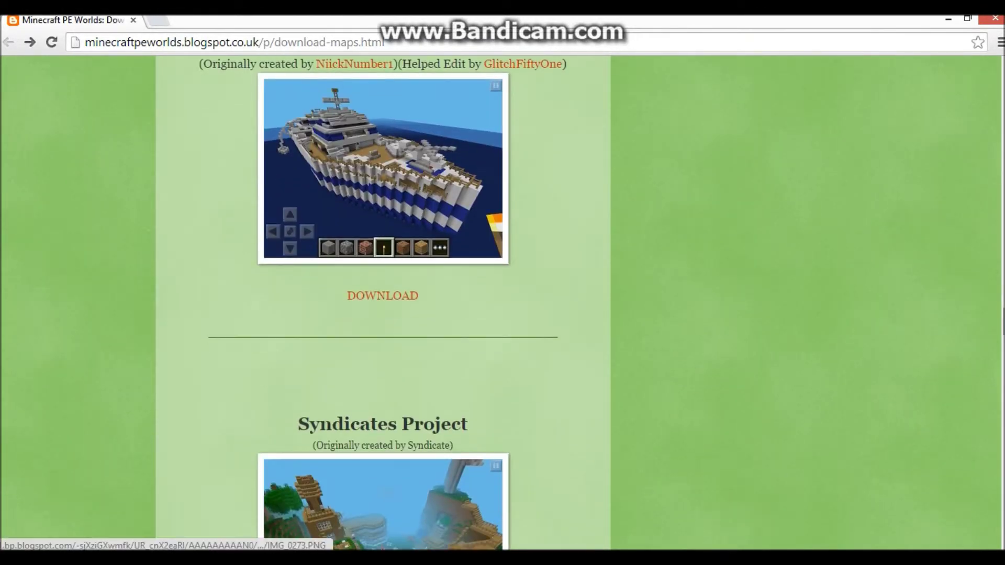
{"action": "scroll", "coordinate": [382, 303], "scroll_direction": "down", "scroll_amount": 10}
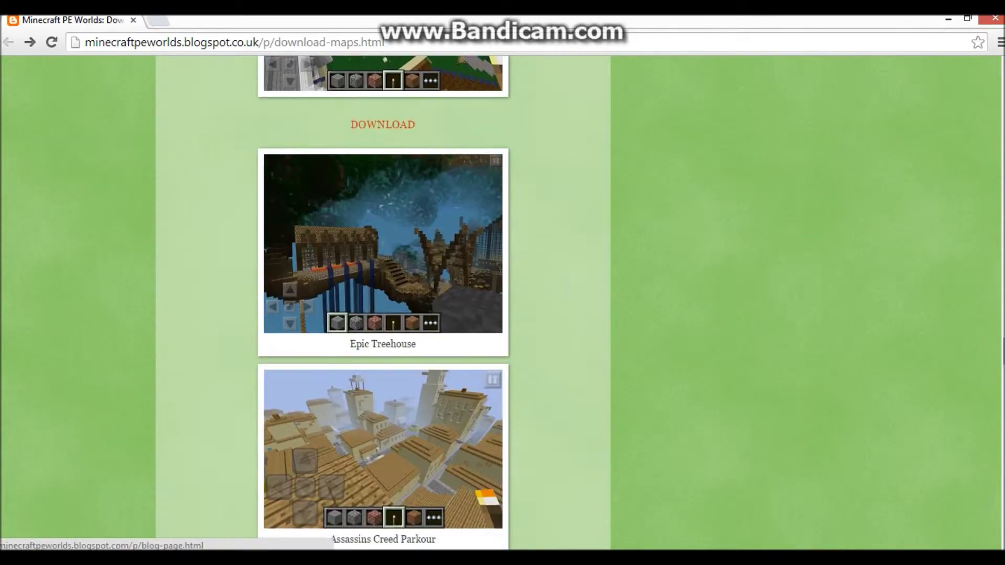
{"action": "scroll", "coordinate": [382, 303], "scroll_direction": "down", "scroll_amount": 8}
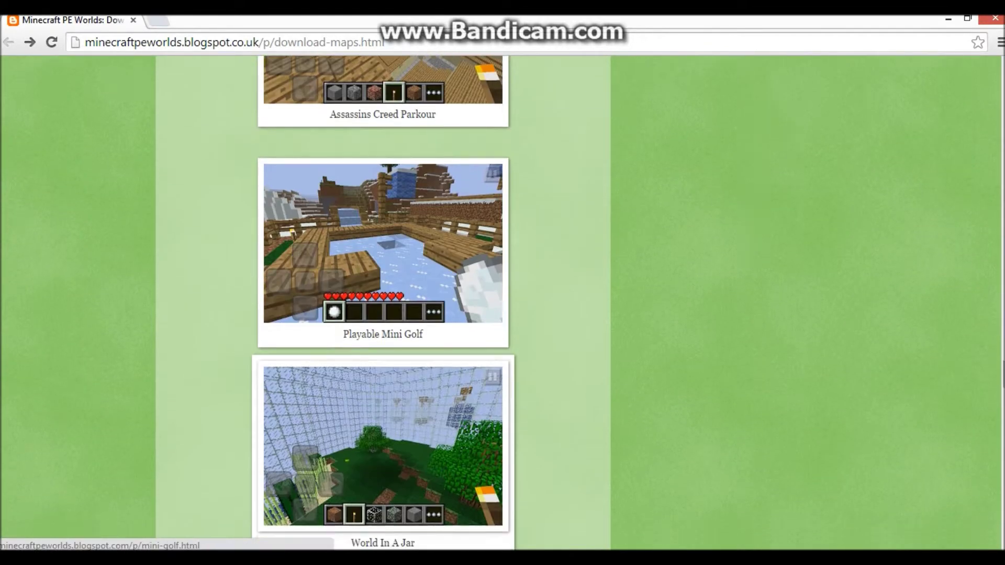
{"action": "scroll", "coordinate": [382, 304], "scroll_direction": "down", "scroll_amount": 10}
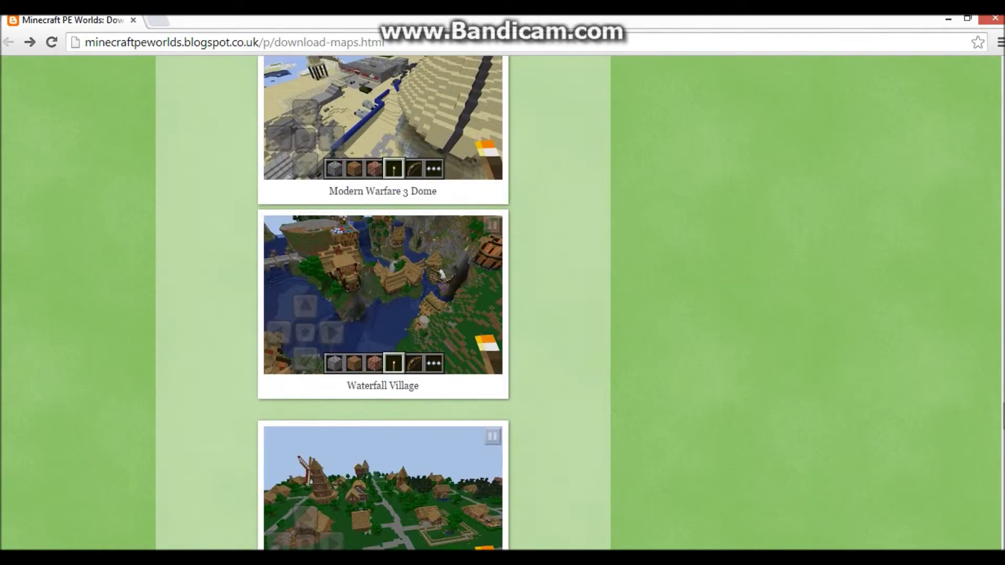
{"action": "scroll", "coordinate": [383, 304], "scroll_direction": "down", "scroll_amount": 9}
{"action": "scroll", "coordinate": [383, 304], "scroll_direction": "up", "scroll_amount": 1}
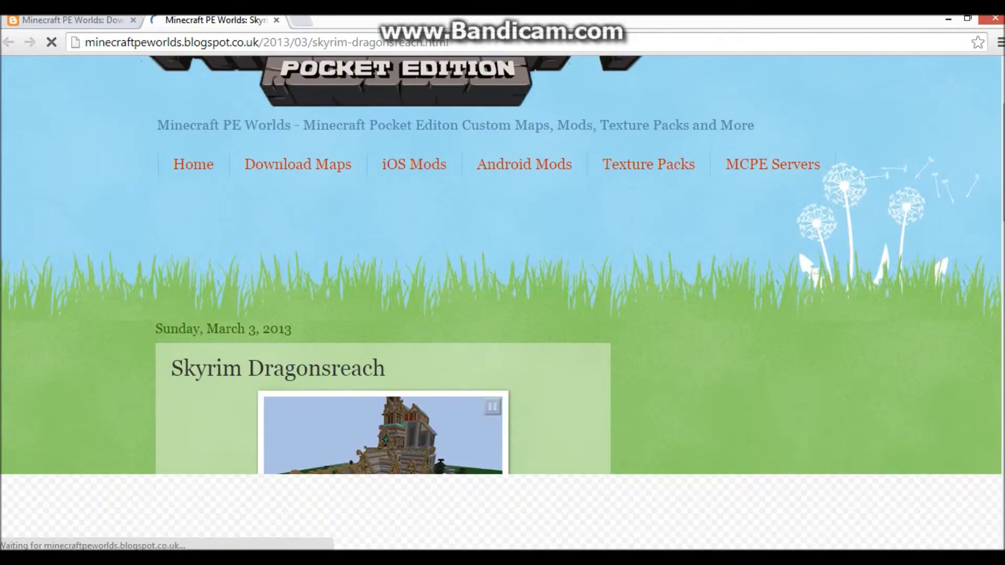
{"action": "scroll", "coordinate": [503, 304], "scroll_direction": "down", "scroll_amount": 3}
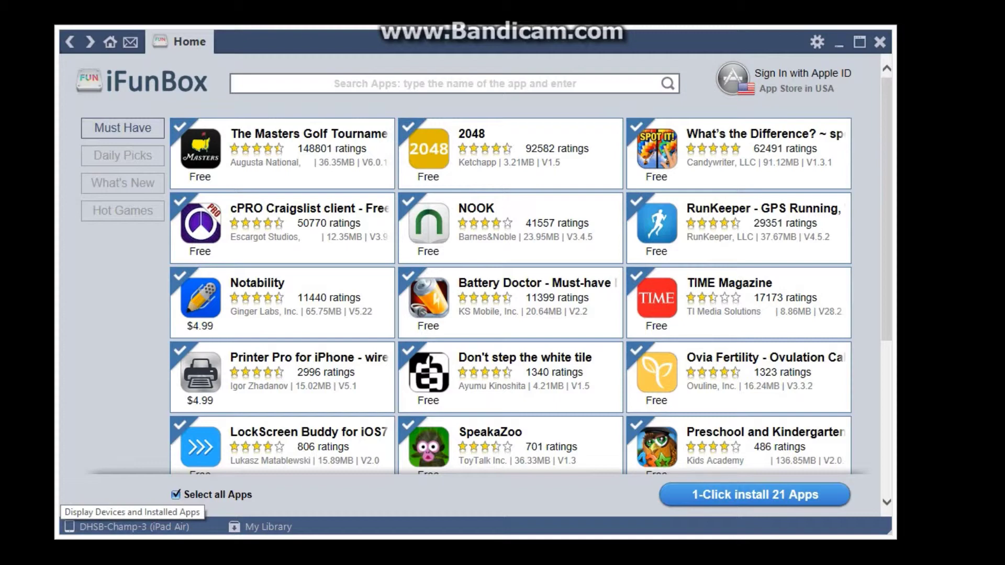
- In iFunBox, open the file manager for the Minecraft PE app on the connected iPad Air
{"action": "left_click", "coordinate": [126, 527]}
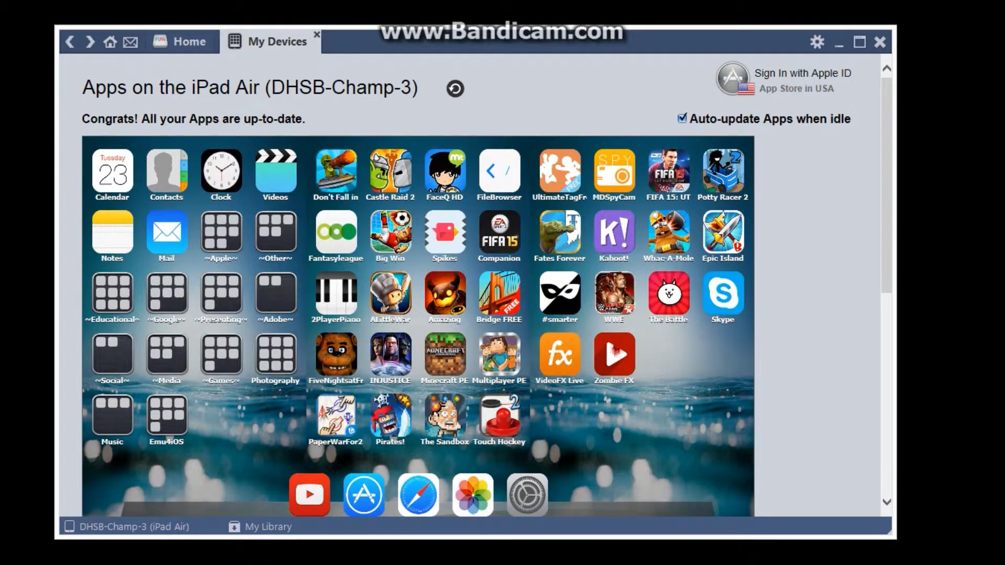
{"action": "left_click", "coordinate": [445, 354]}
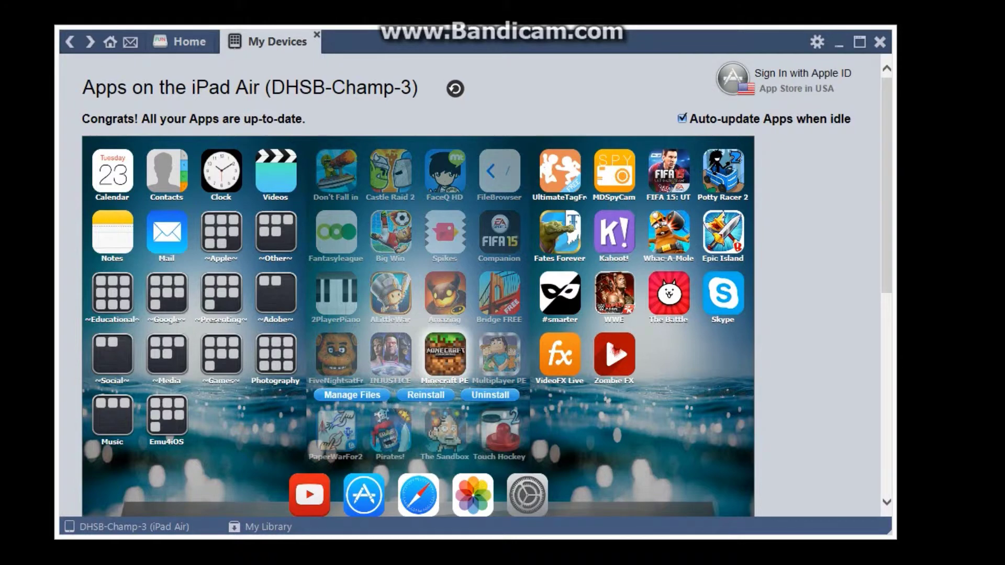
{"action": "left_click", "coordinate": [351, 395]}
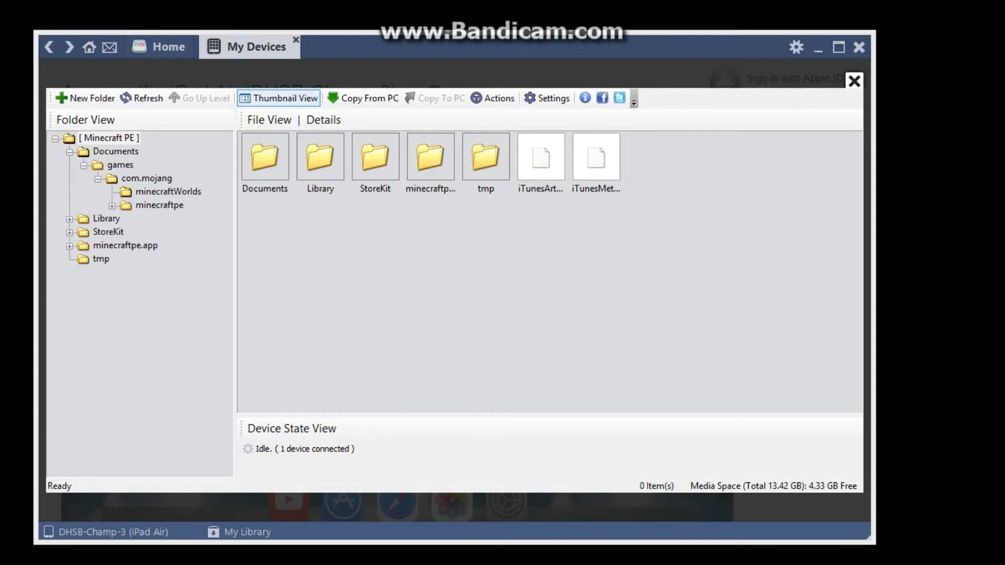
- Go into the minecraftWorlds folder under Documents, games, com.mojang
{"action": "double_click", "coordinate": [265, 157]}
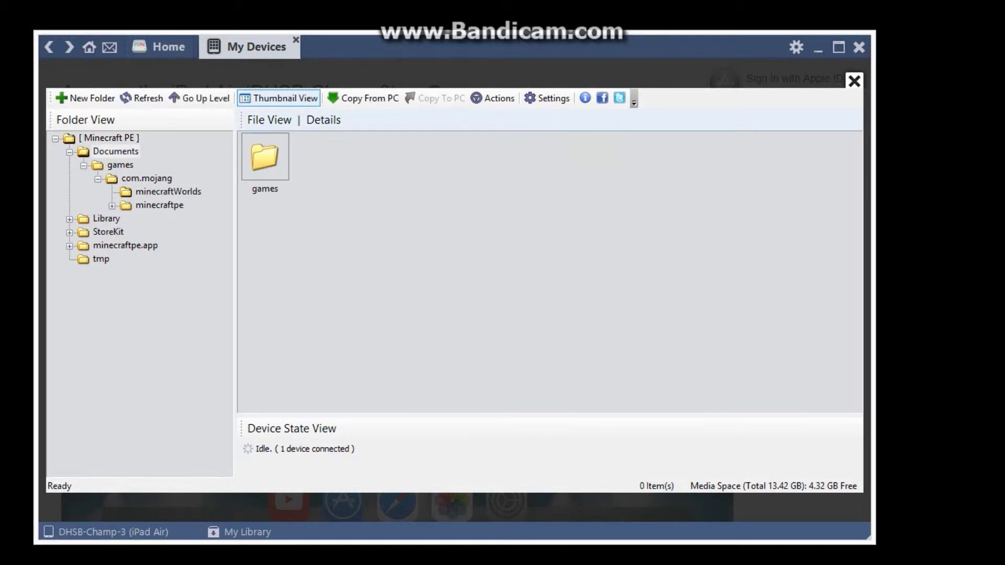
{"action": "double_click", "coordinate": [265, 157]}
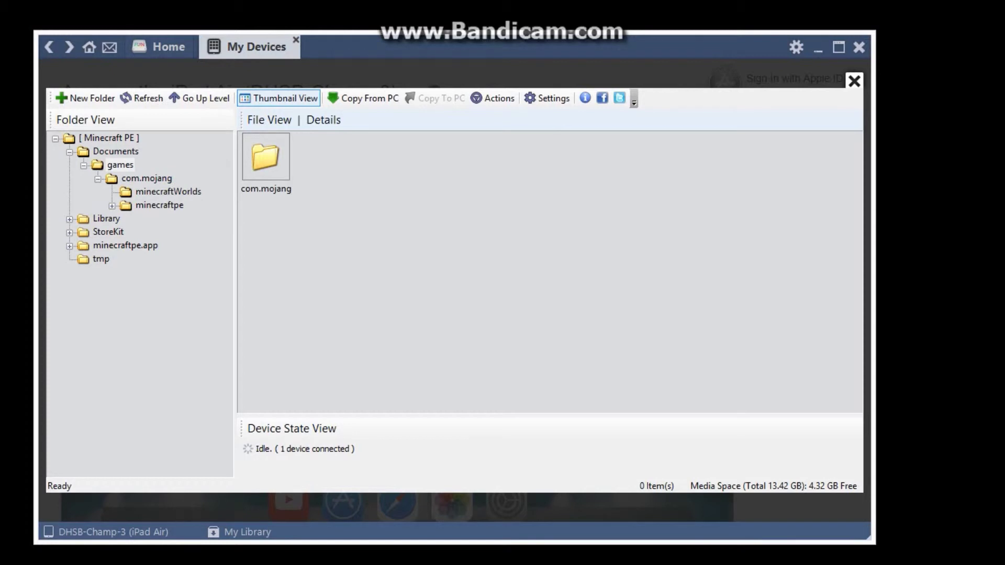
{"action": "double_click", "coordinate": [265, 157]}
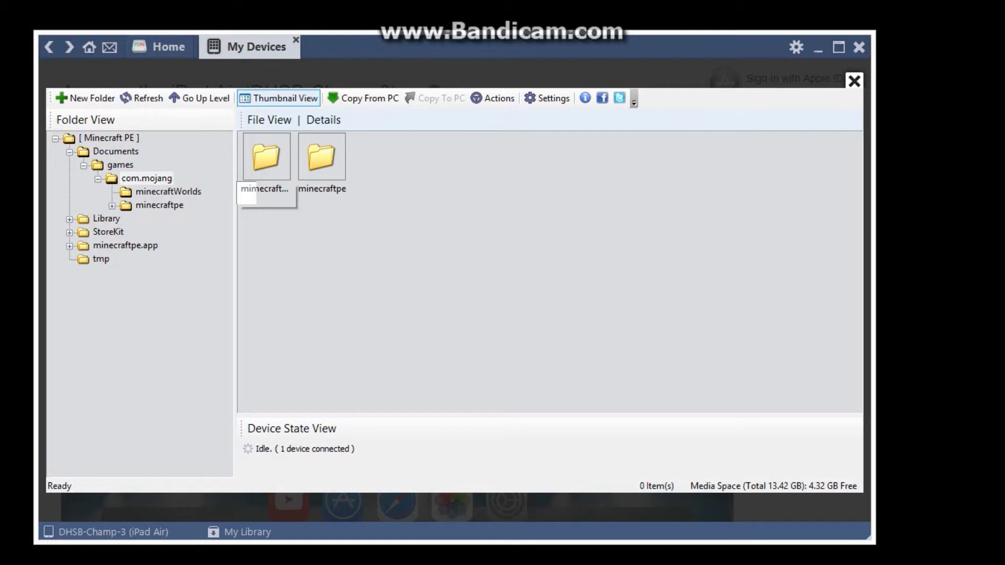
{"action": "left_click", "coordinate": [266, 168]}
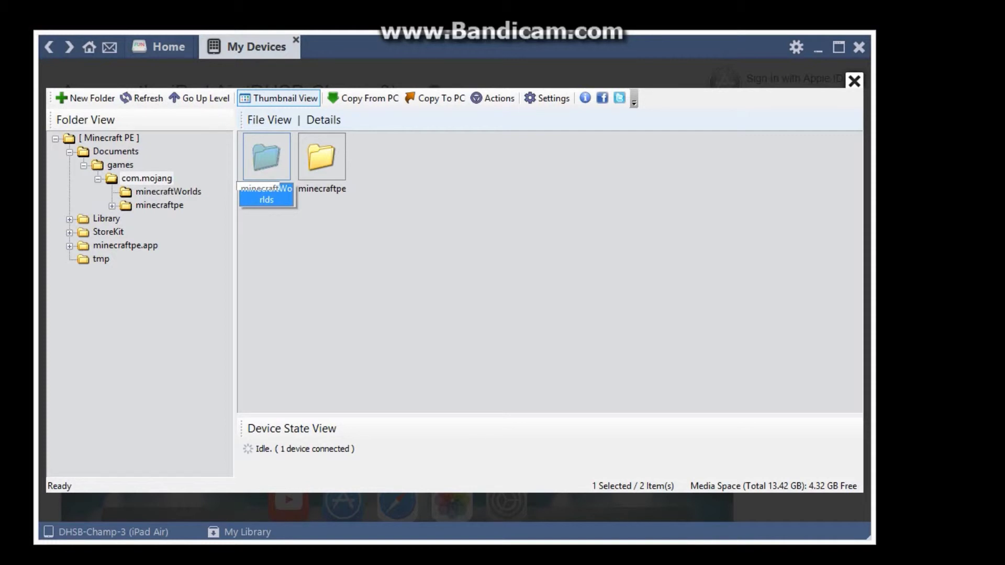
{"action": "double_click", "coordinate": [279, 188]}
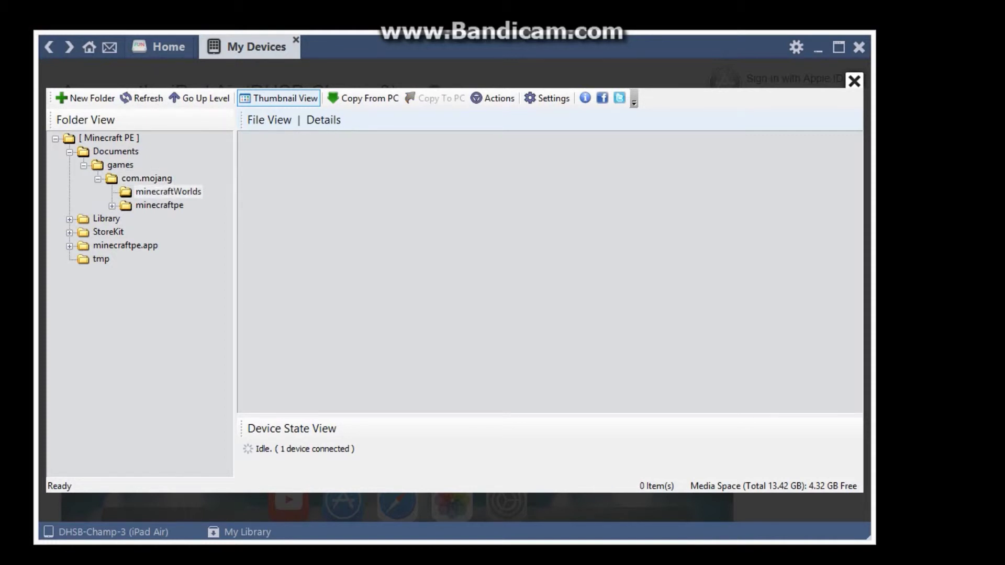
- Uncover the desktop and copy the fixed Dragonsreach map folder from it into the minecraftWorlds folder
{"action": "left_click_drag", "start_coordinate": [500, 46], "coordinate": [526, 374]}
{"action": "left_click_drag", "start_coordinate": [525, 330], "coordinate": [348, 513]}
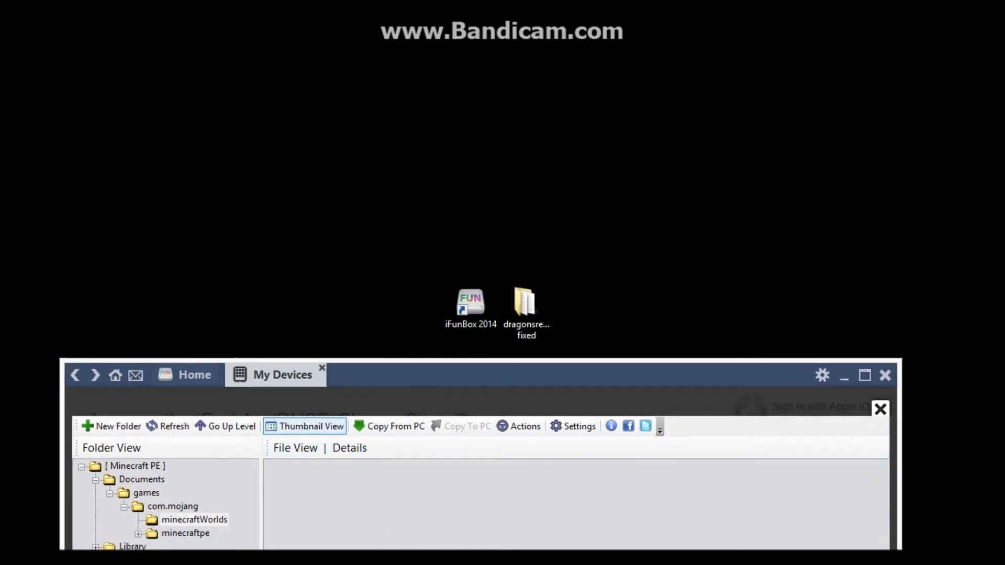
{"action": "left_click_drag", "start_coordinate": [526, 375], "coordinate": [524, 60]}
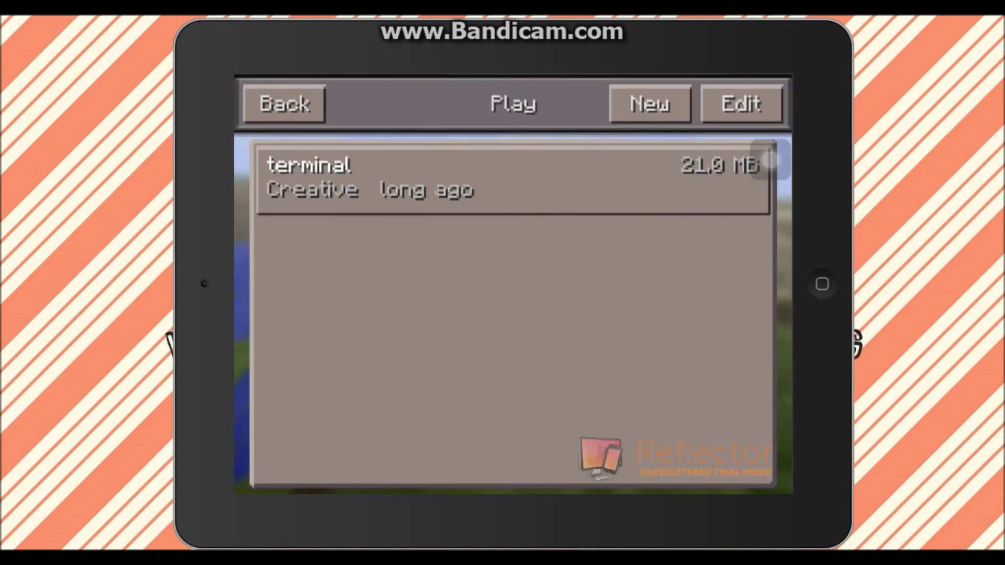
- Switch to Minecraft PE on the mirrored iPad and open the world named terminal
{"action": "left_click", "coordinate": [513, 179]}
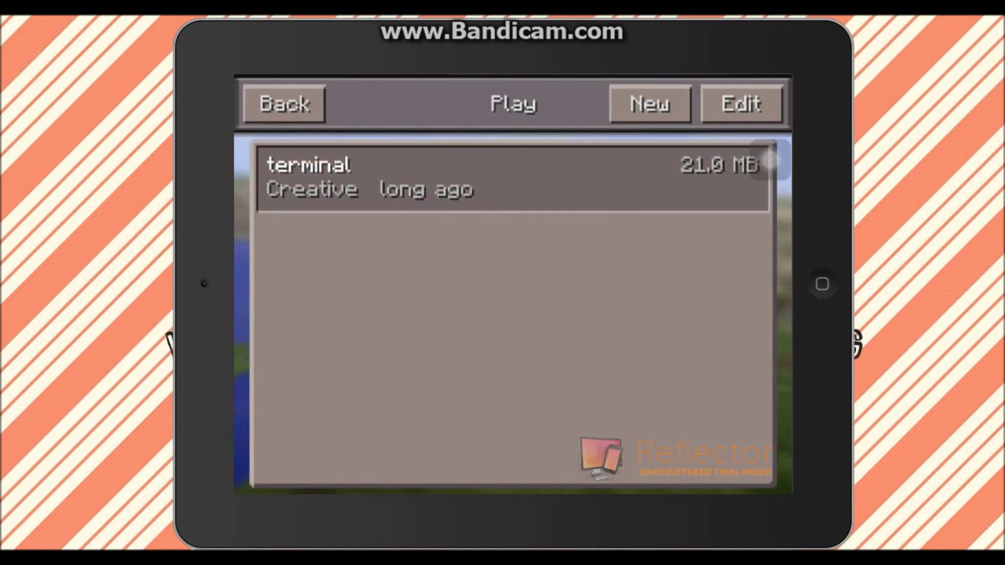